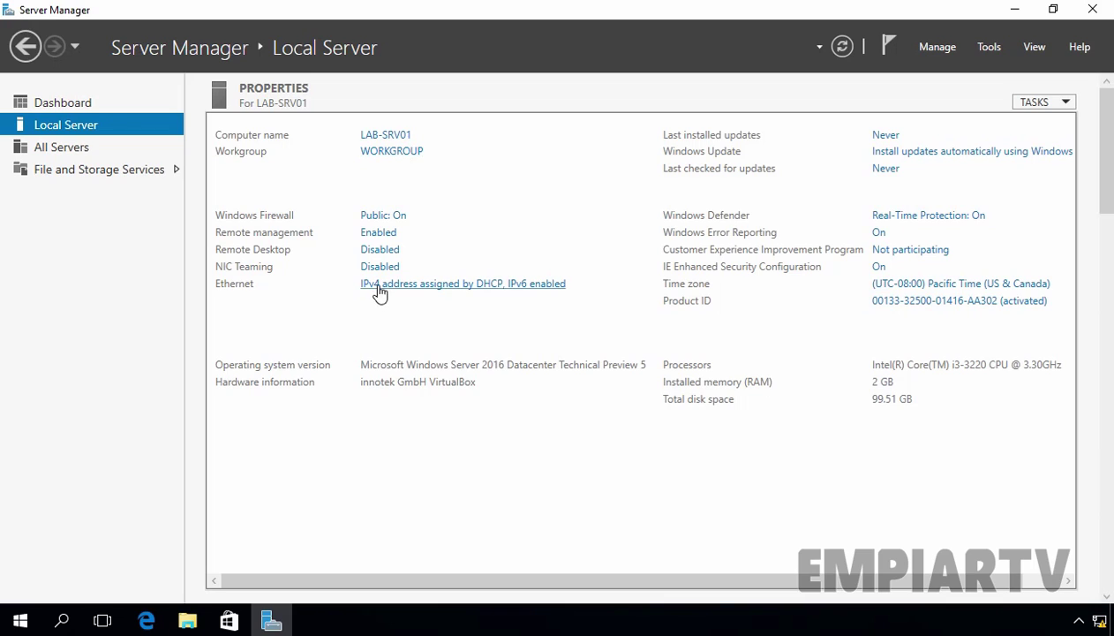
Open the IPv4 properties of the Ethernet adapter from Network Connections
click(472, 284)
click(164, 169)
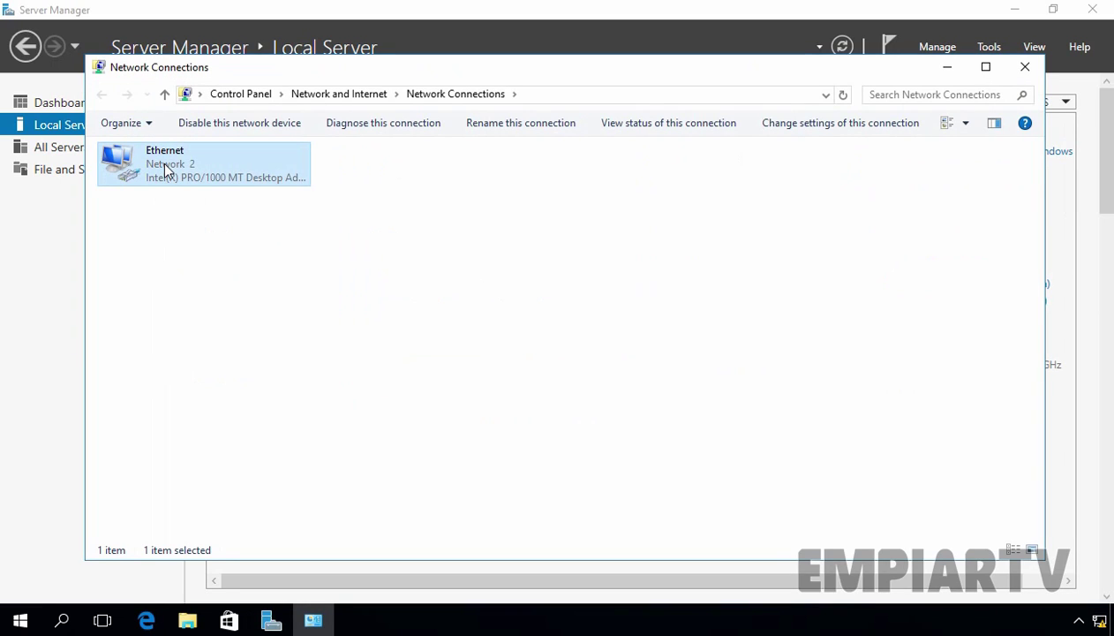
right_click(164, 170)
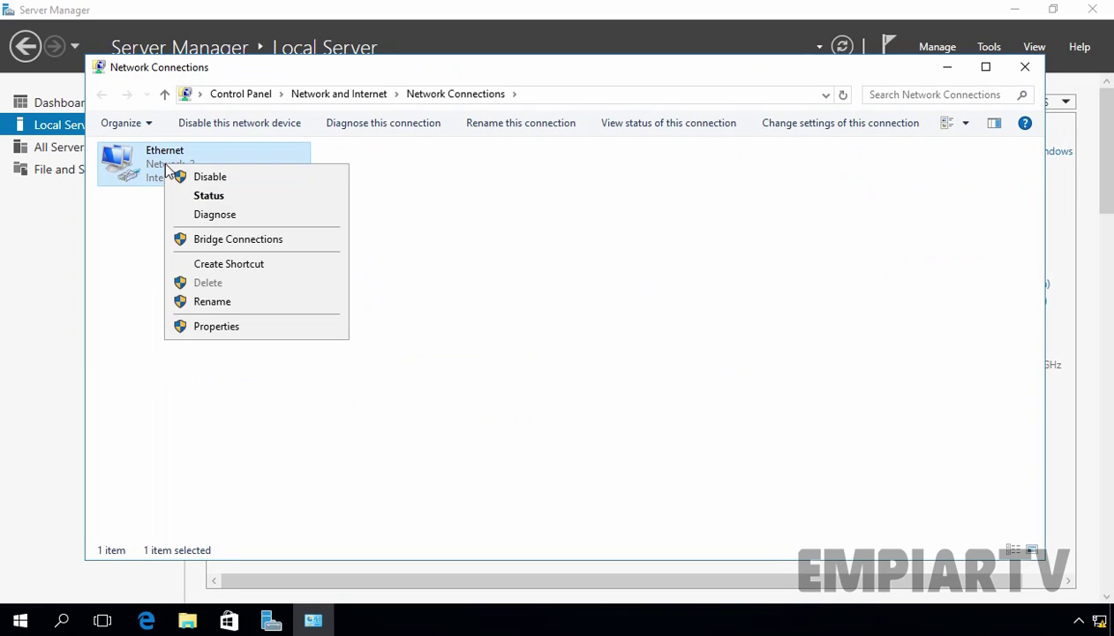
click(229, 327)
click(232, 320)
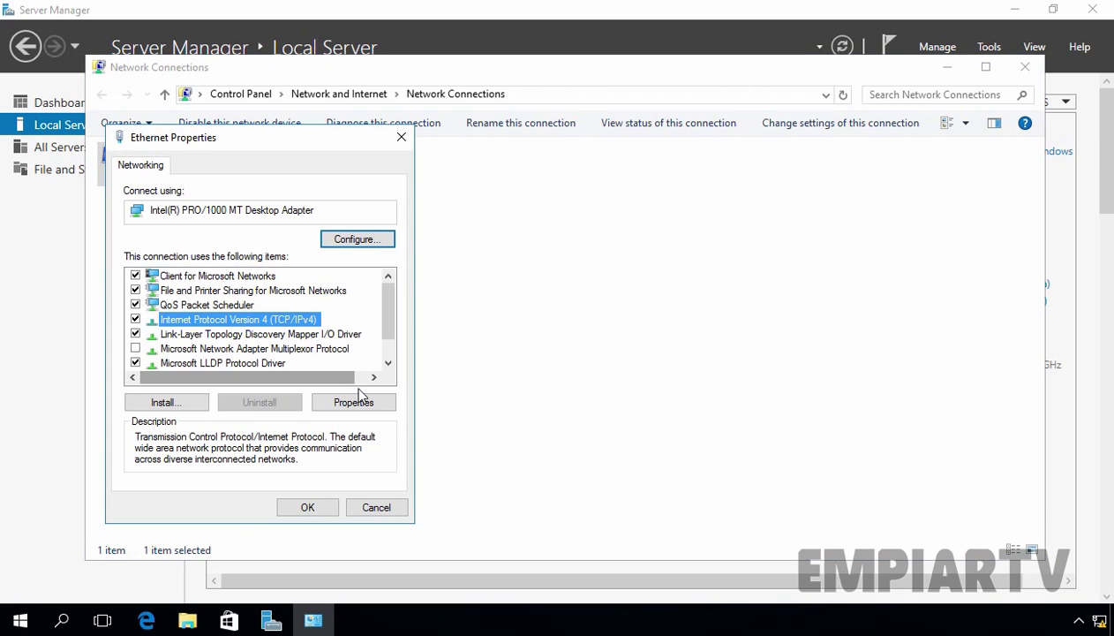
click(362, 403)
Set static IP 192.168.1.205, mask 255.255.255.0, gateway 192.168.1.1 and preferred DNS 192.168.1.201
click(231, 326)
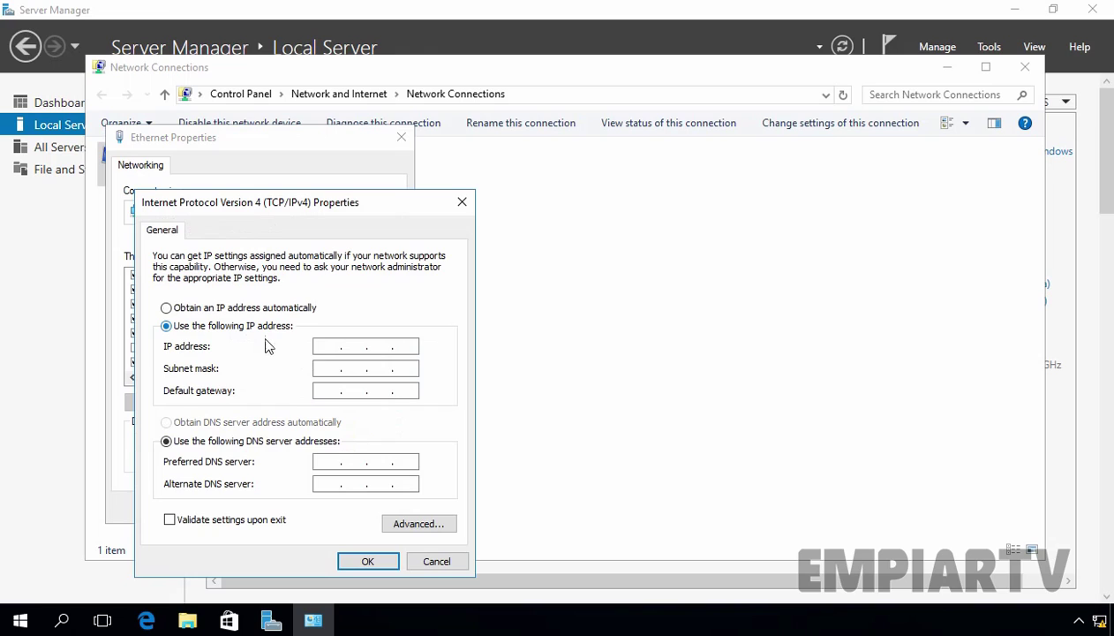
click(323, 345)
text(192.168.1.205)
key(Tab)
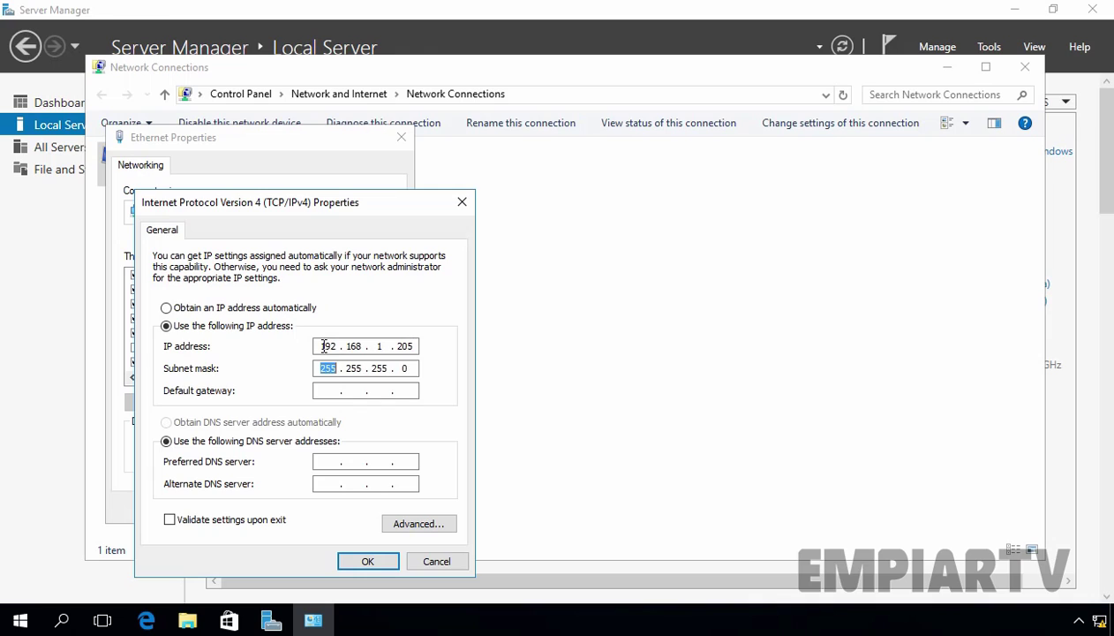
key(Tab)
text(192.168.1.1)
click(324, 460)
text(192 . 168 . )
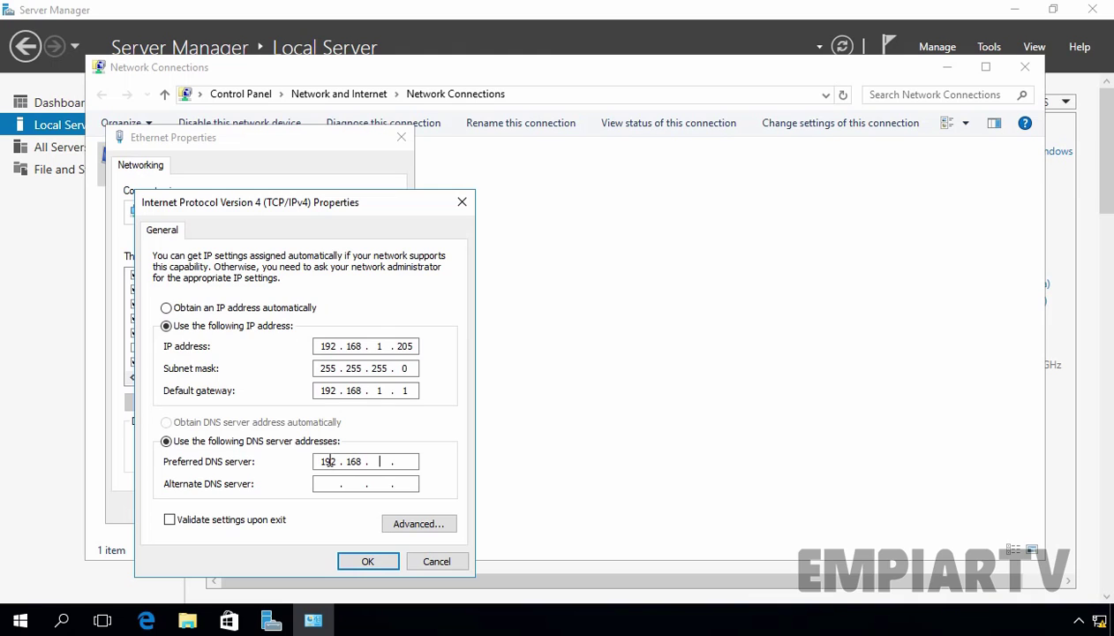
text(1 .)
text(.201)
click(316, 481)
Save the IPv4 settings, close the network windows, and refresh Local Server to show 192.168.1.205
click(368, 563)
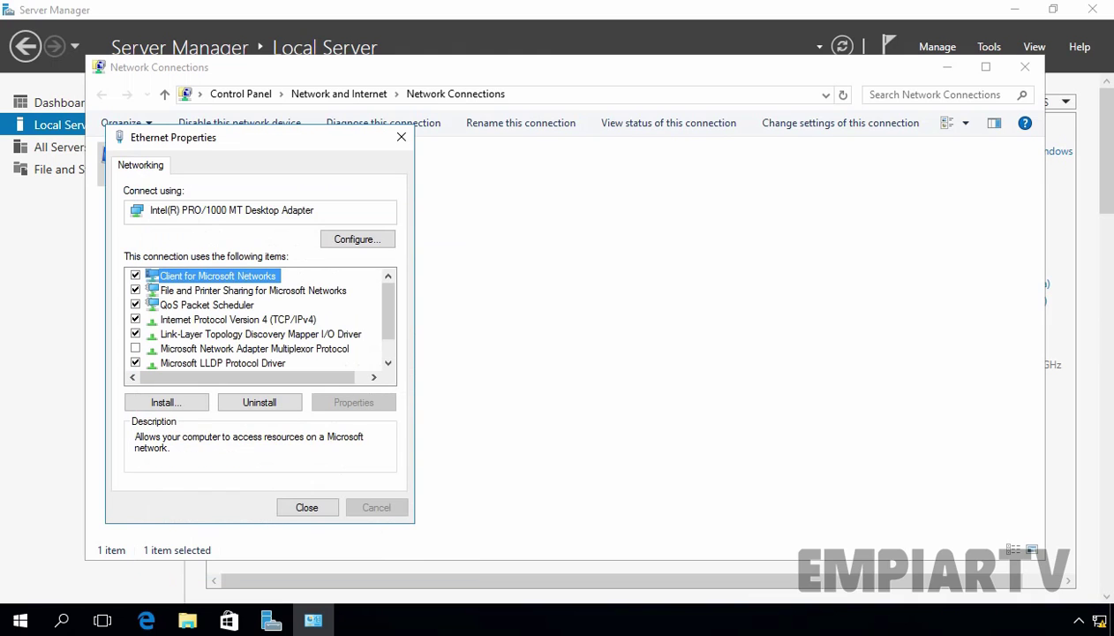
click(305, 508)
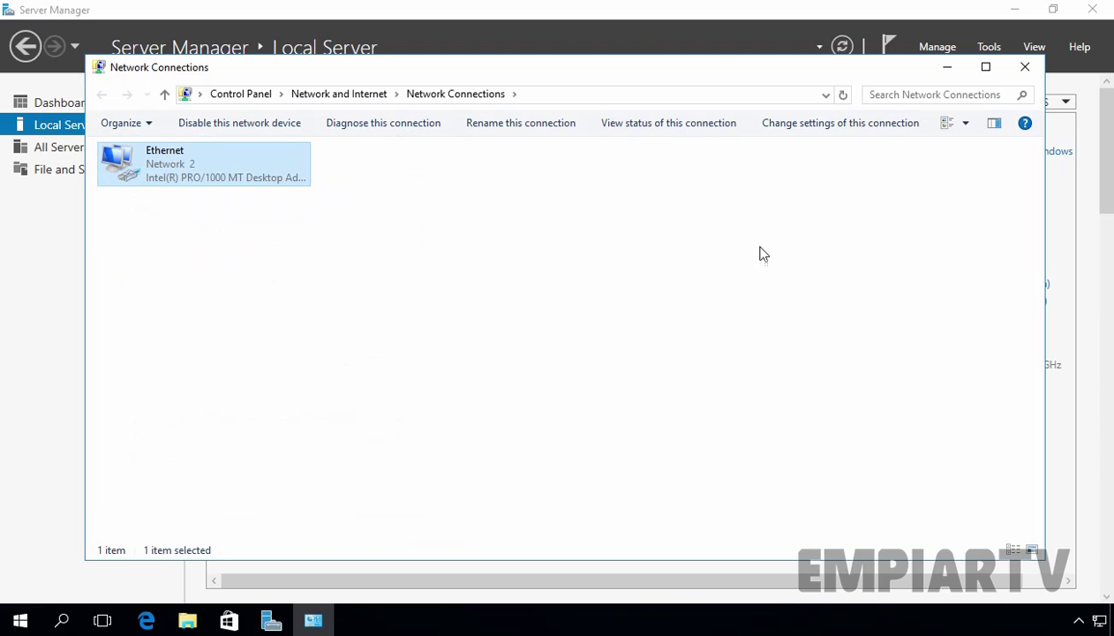
click(1025, 69)
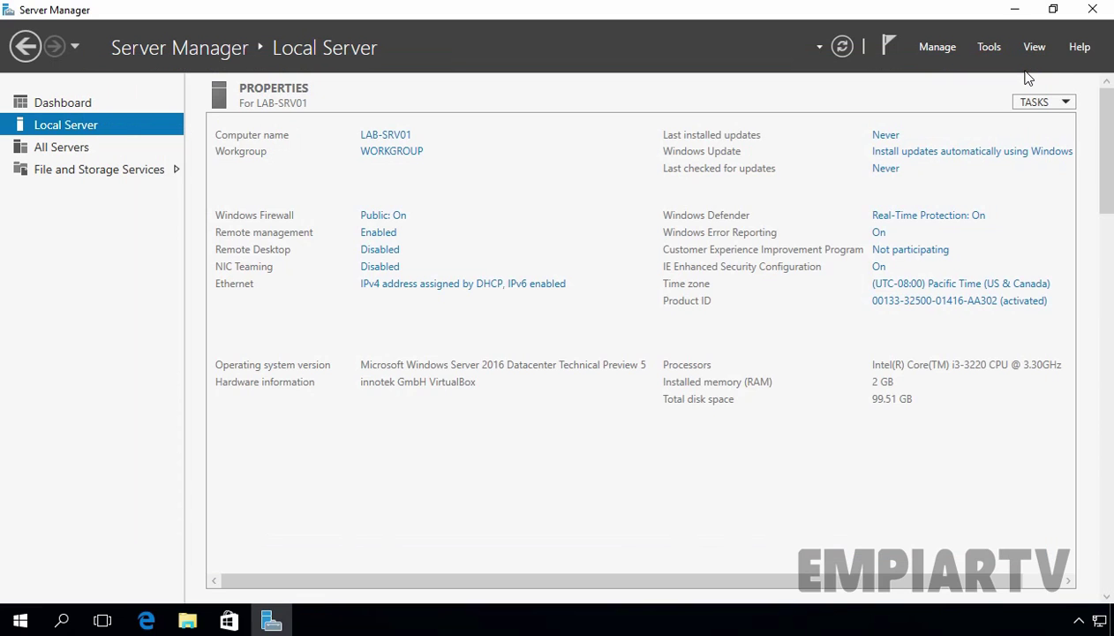
click(842, 50)
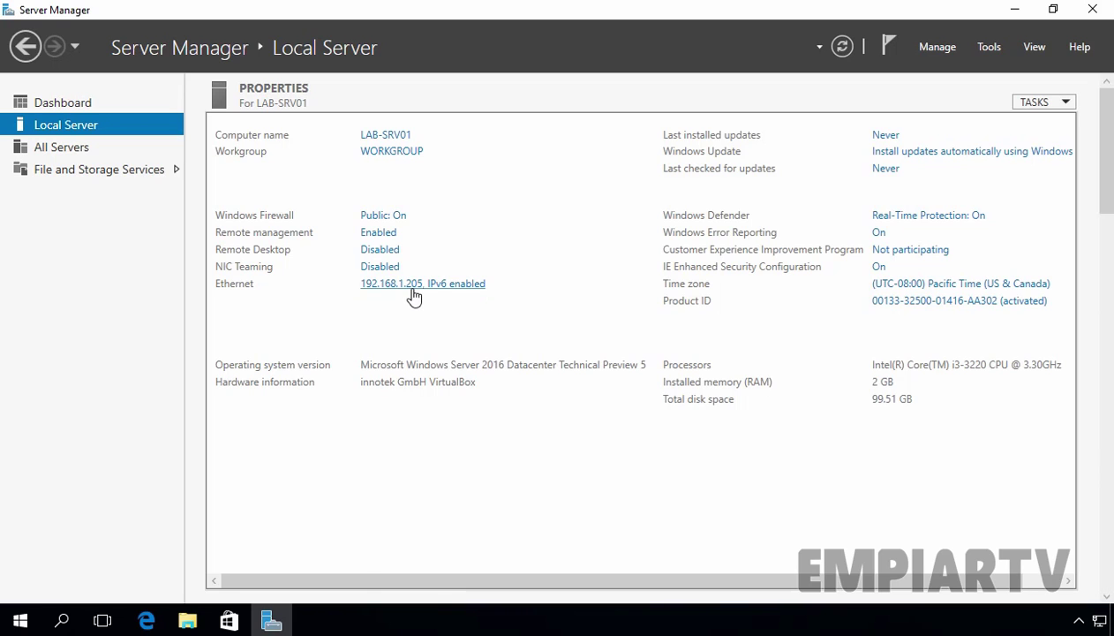
Open Command Prompt via Run and ping the DNS server 192.168.1.201
key(super+r)
text(cmd)
key(Return)
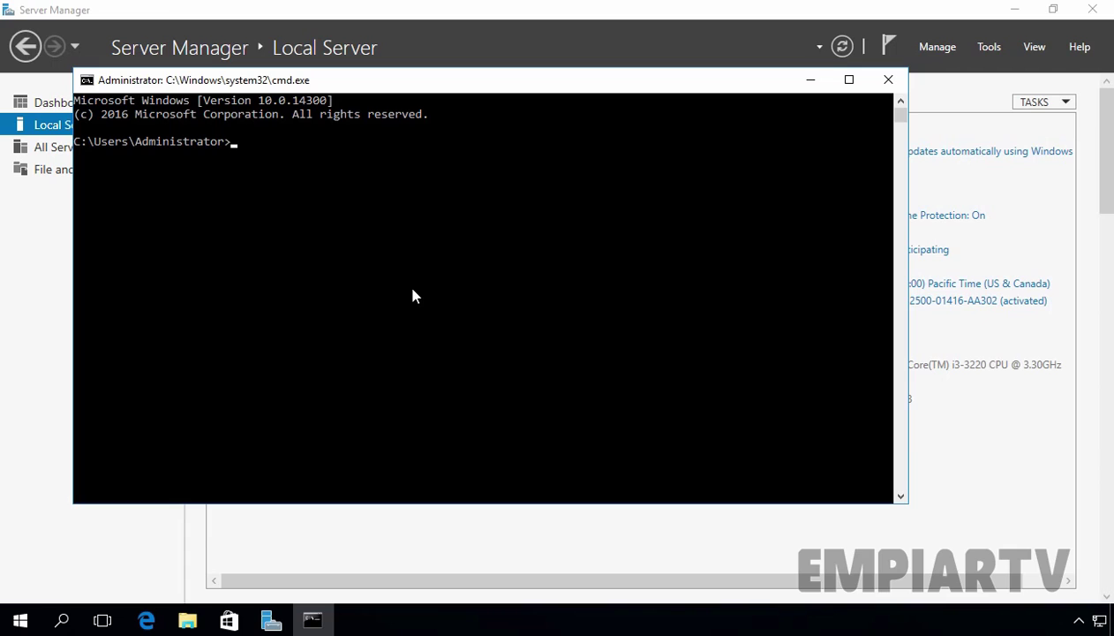
text(ping 192.168.1.201)
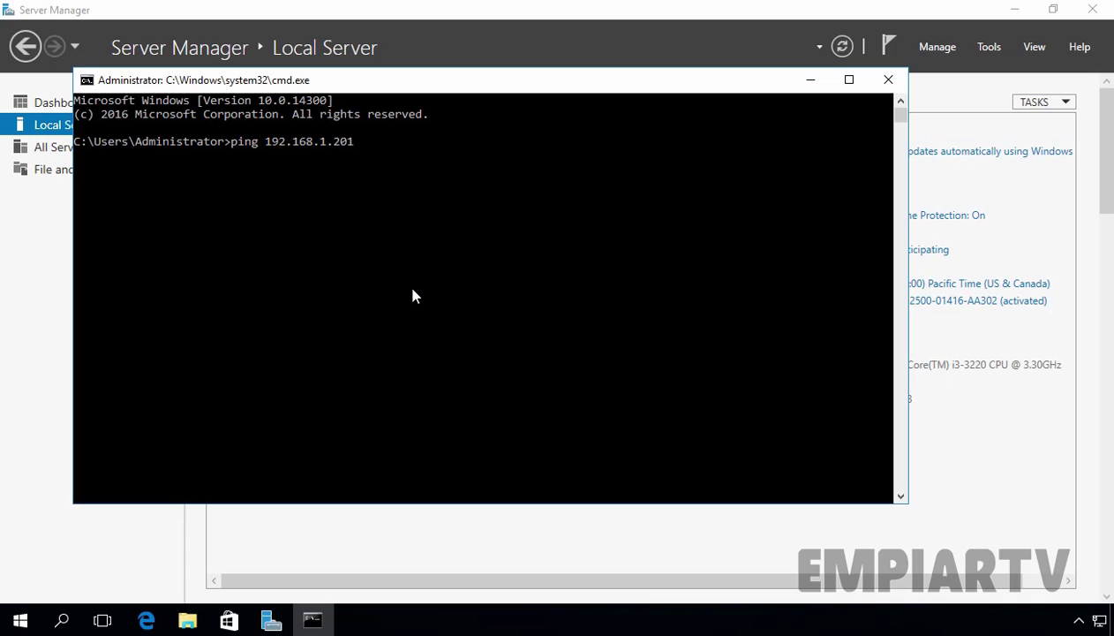
key(Return)
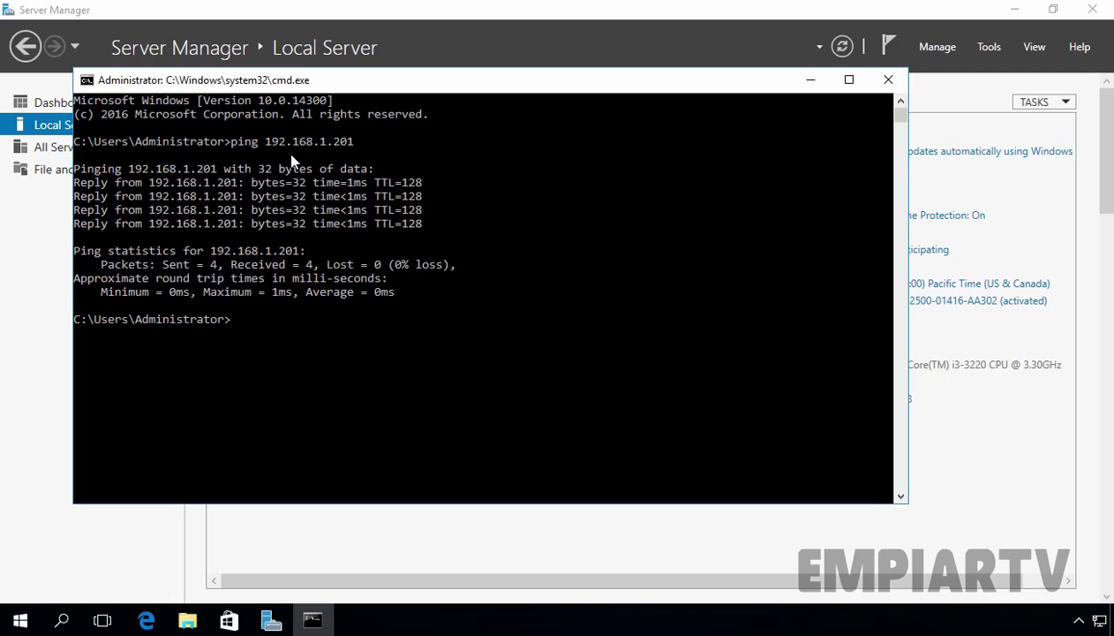
Ping empiartv.lab to confirm name resolution, then return to Server Manager
text(ping empiartv.lab)
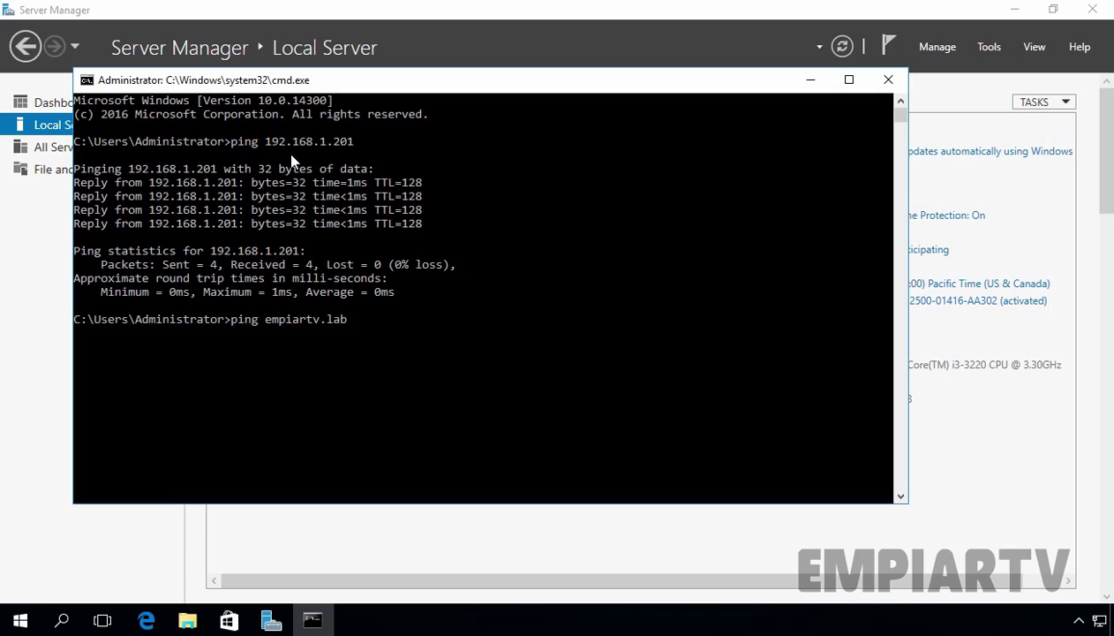
key(Return)
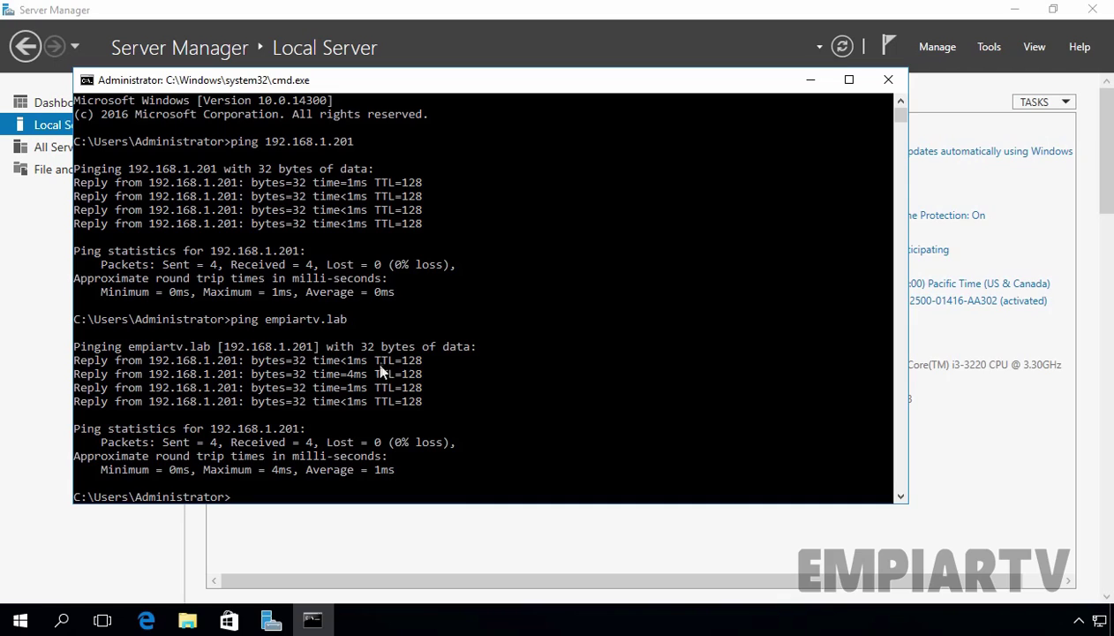
click(1005, 491)
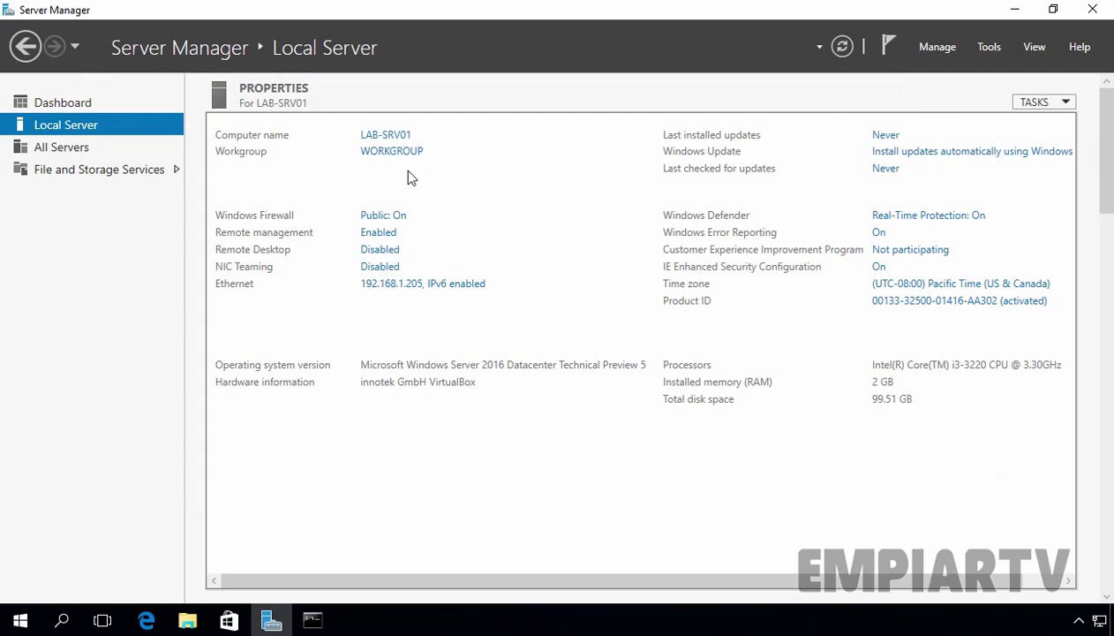
Change the computer's membership from workgroup to the domain empiartv.lab in System Properties
click(390, 154)
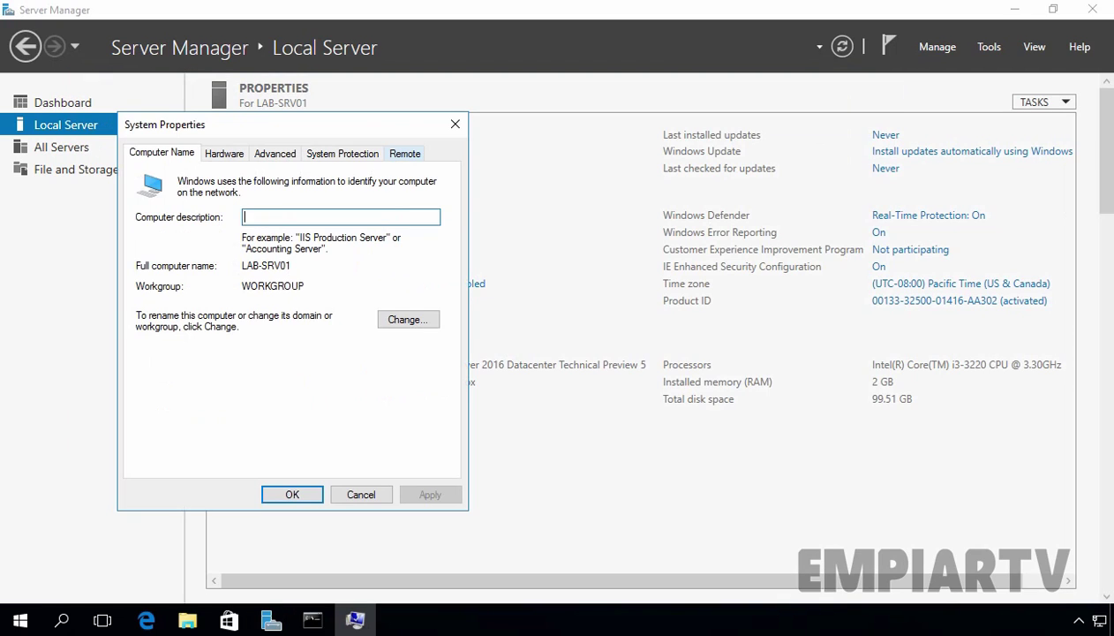
click(399, 319)
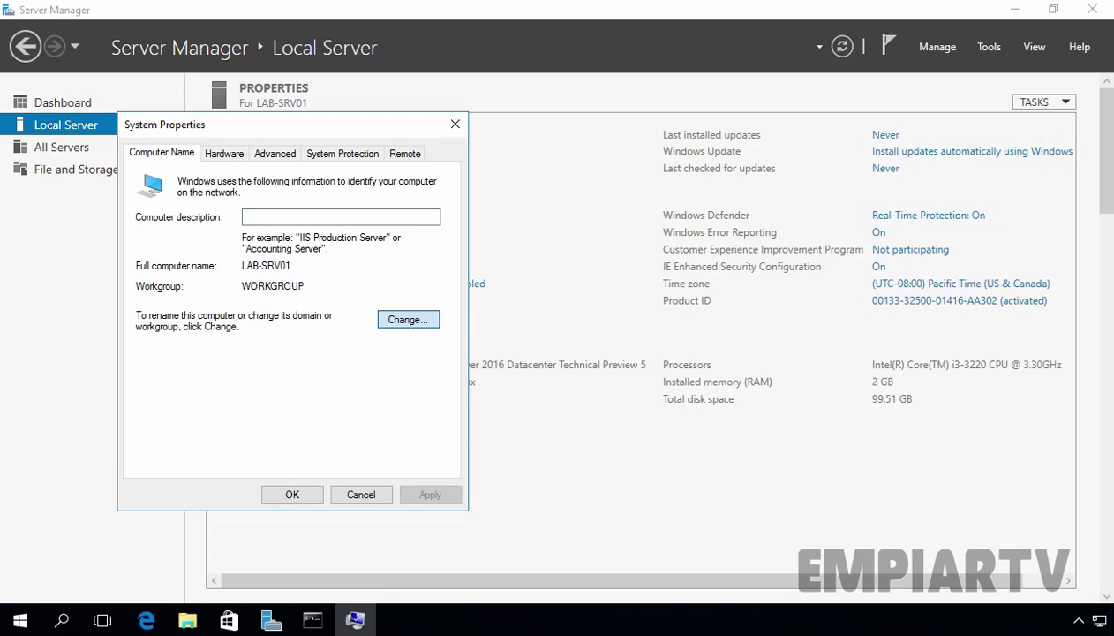
click(151, 354)
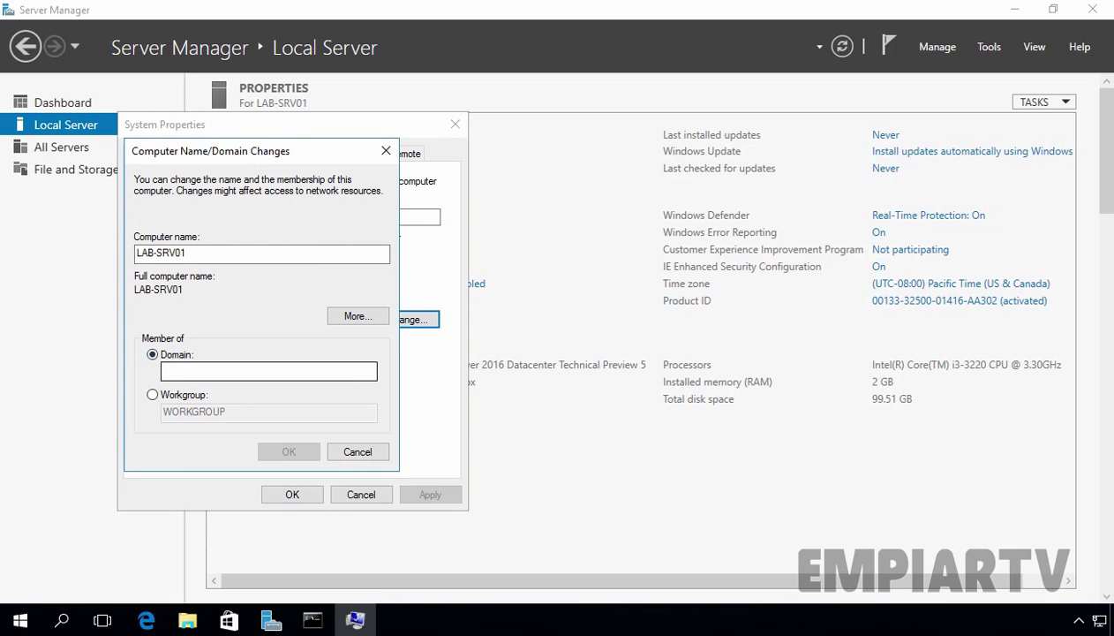
click(184, 370)
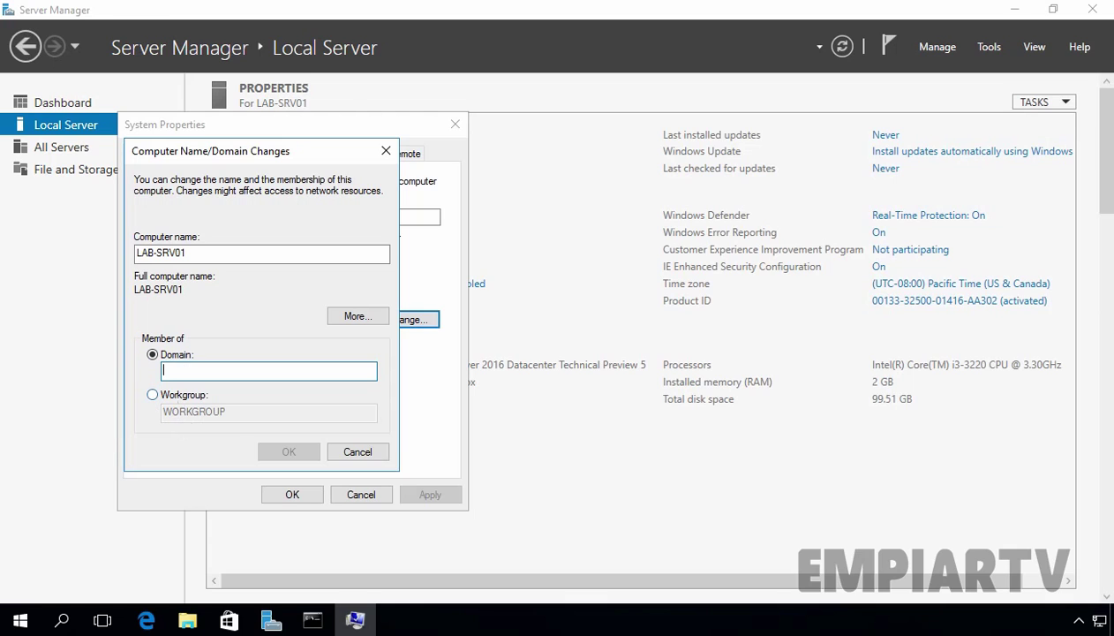
text(e)
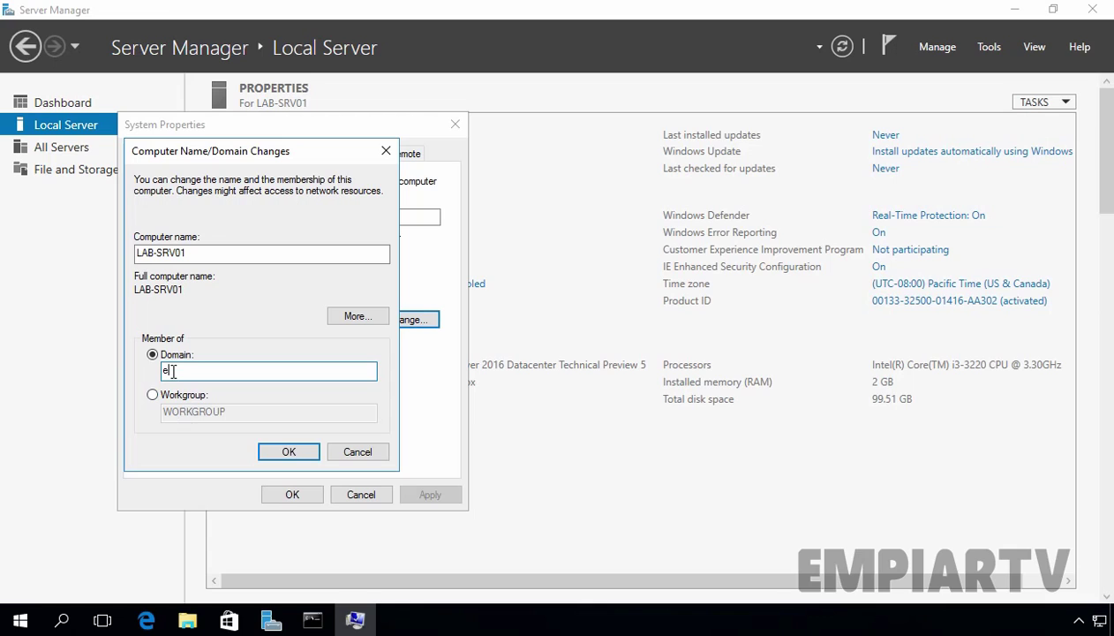
text(mpiartv.lab)
click(288, 451)
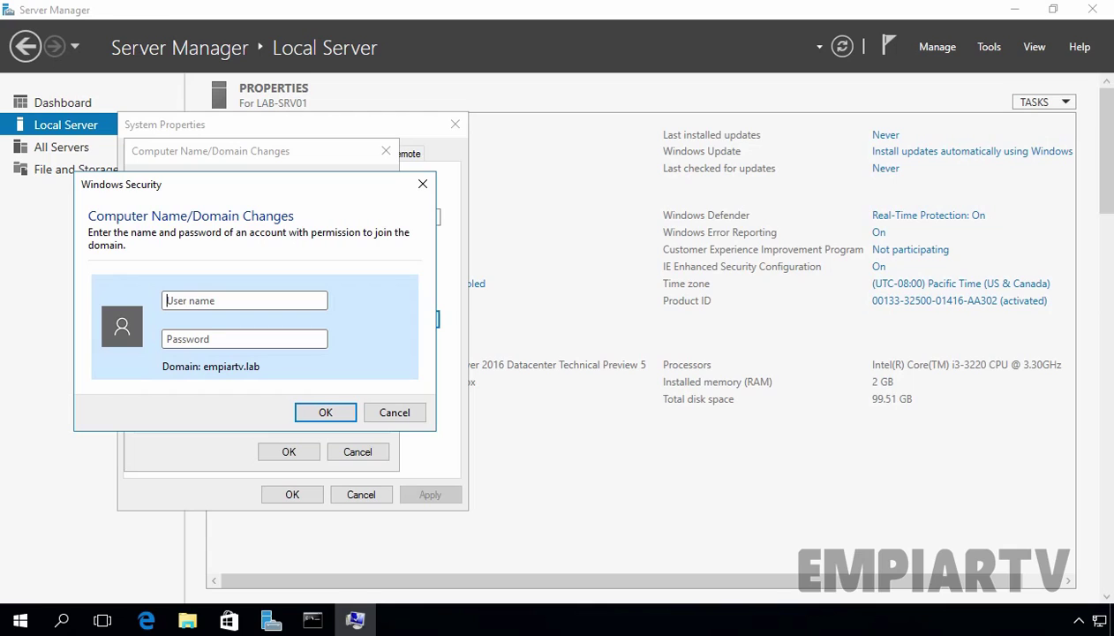
Supply the domain Administrator user name and its password to authorize joining empiartv.lab
text(Administrator)
key(Tab)
text(P@ssw0rd)
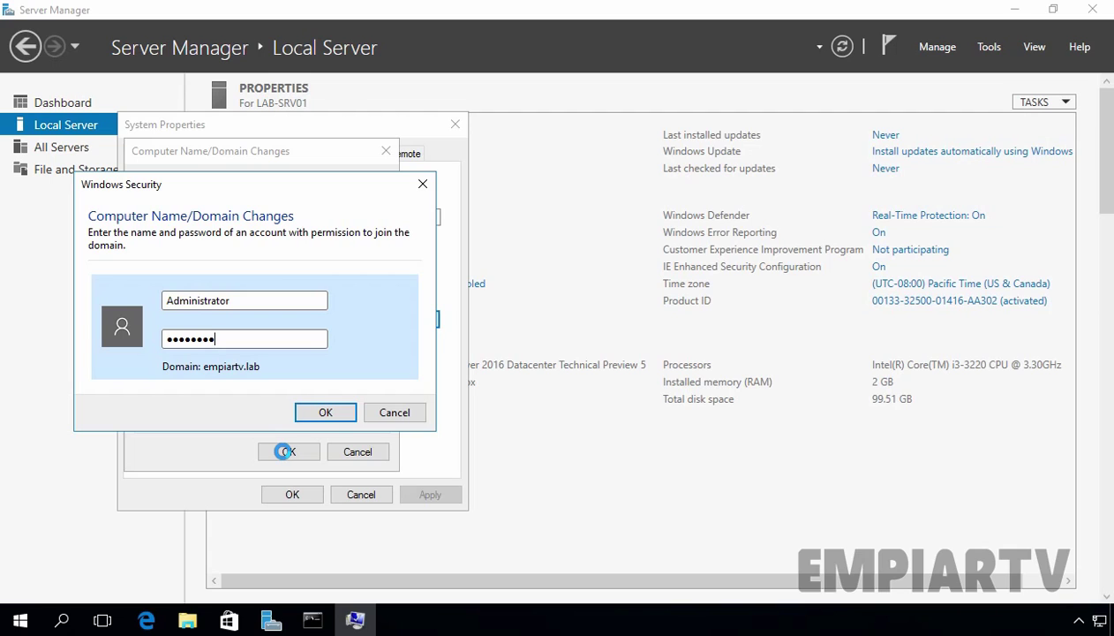
click(327, 413)
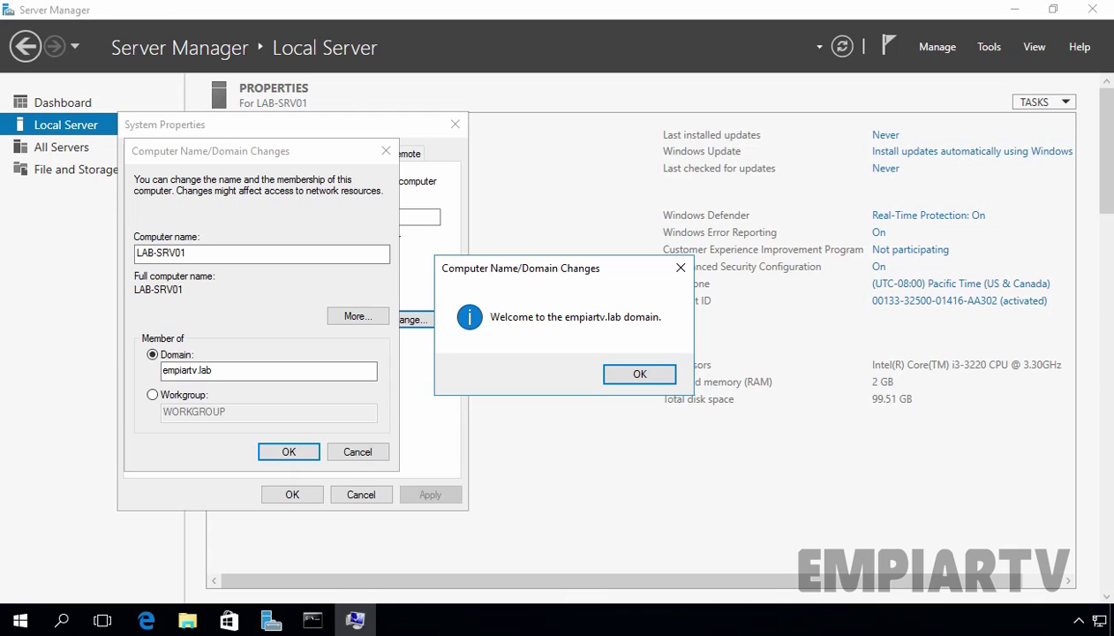
Acknowledge the domain welcome and restart notices, then close System Properties to restart
click(626, 374)
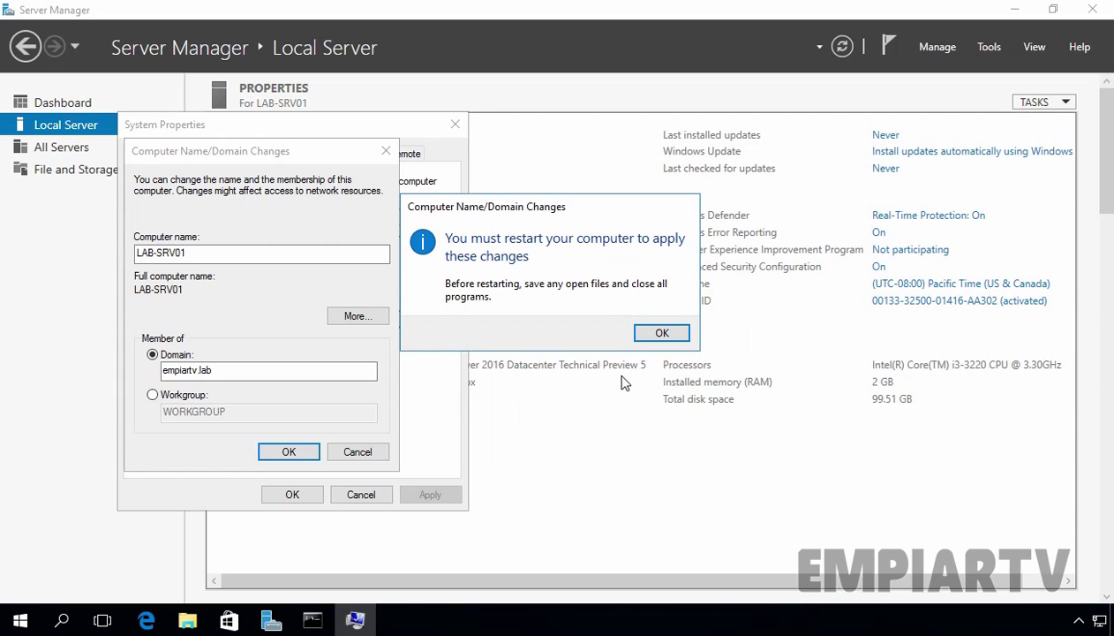
click(662, 334)
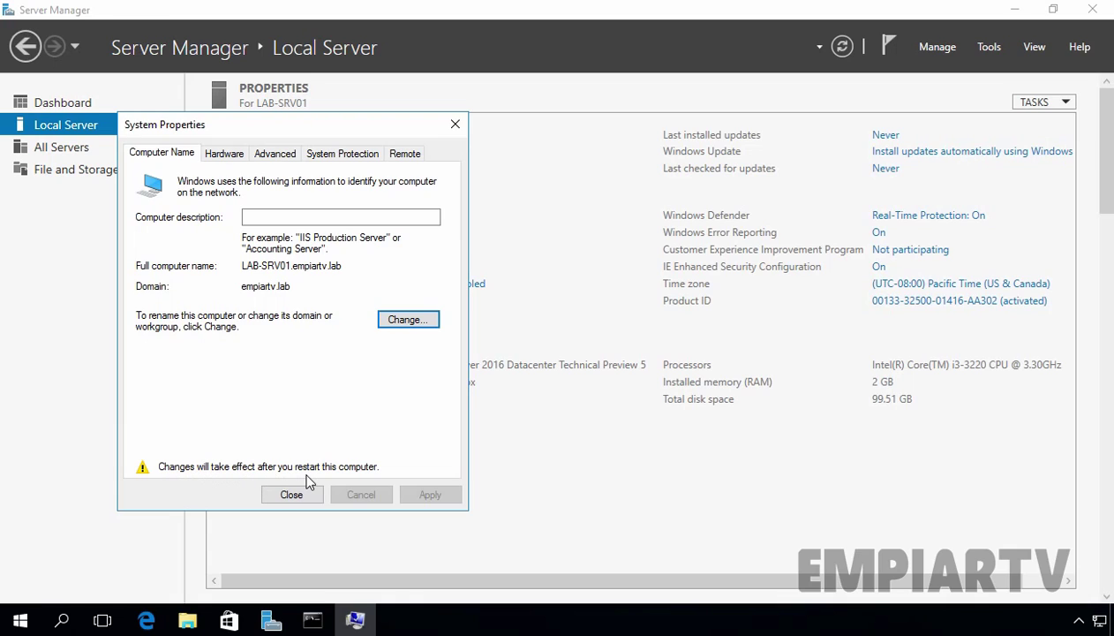
click(292, 494)
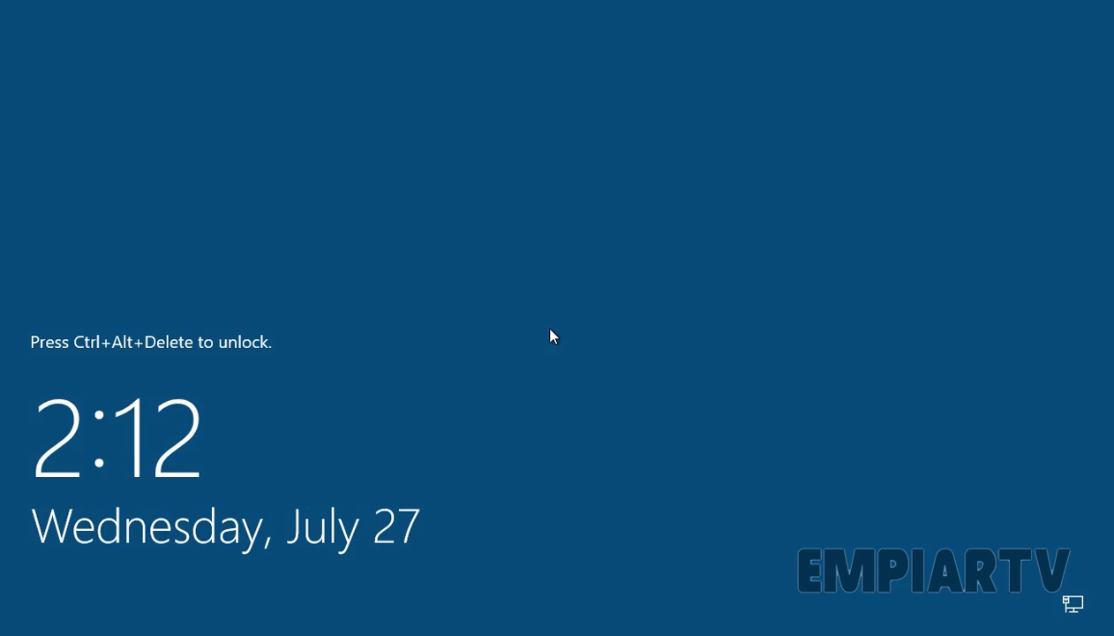
Sign in as Other user with the empiartv.lab domain Administrator account and its password
key(ctrl+alt+Delete)
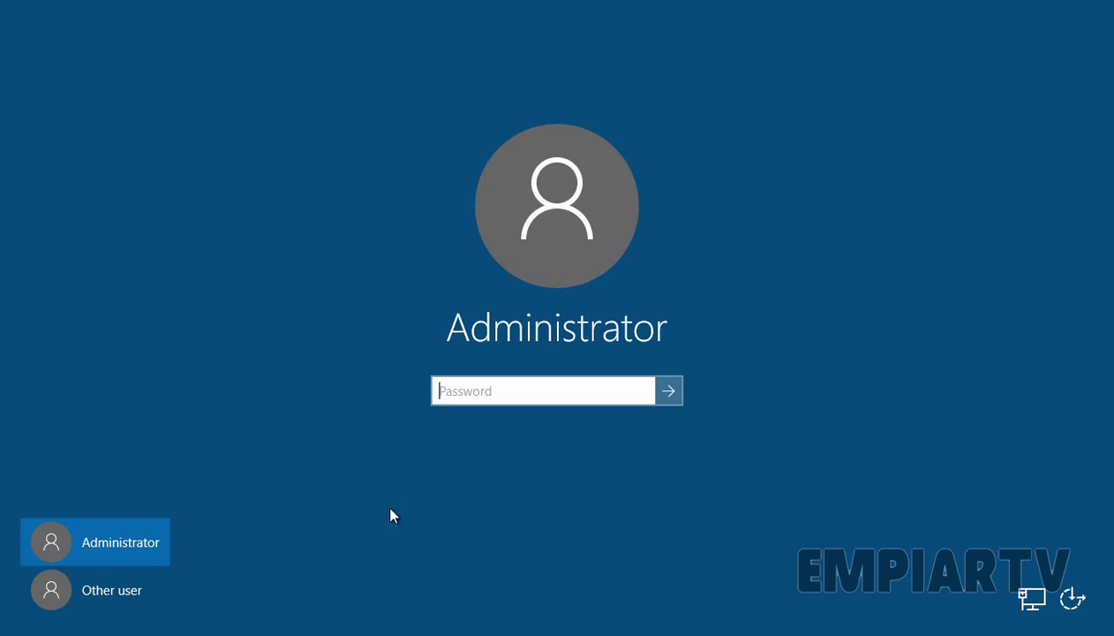
click(110, 606)
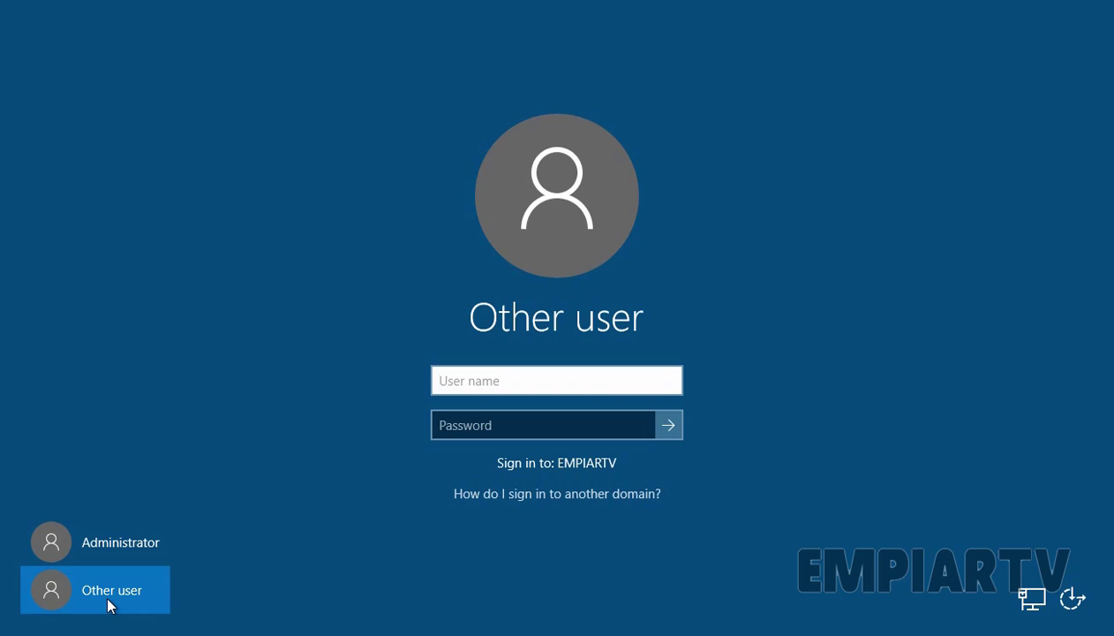
text(Administrator@)
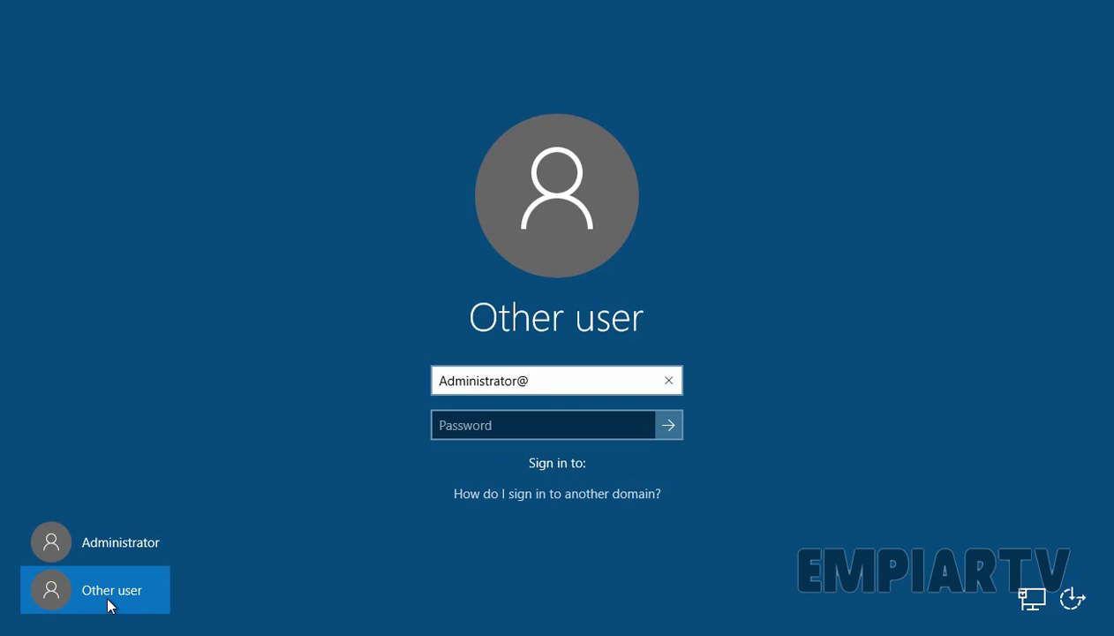
text(empia)
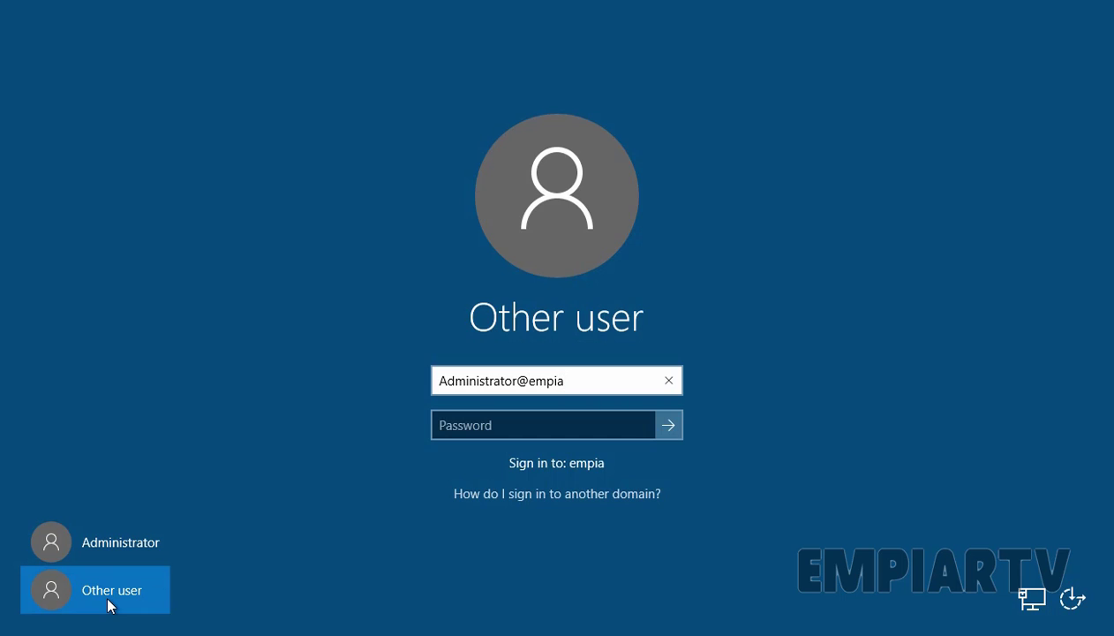
text(rtv.lab)
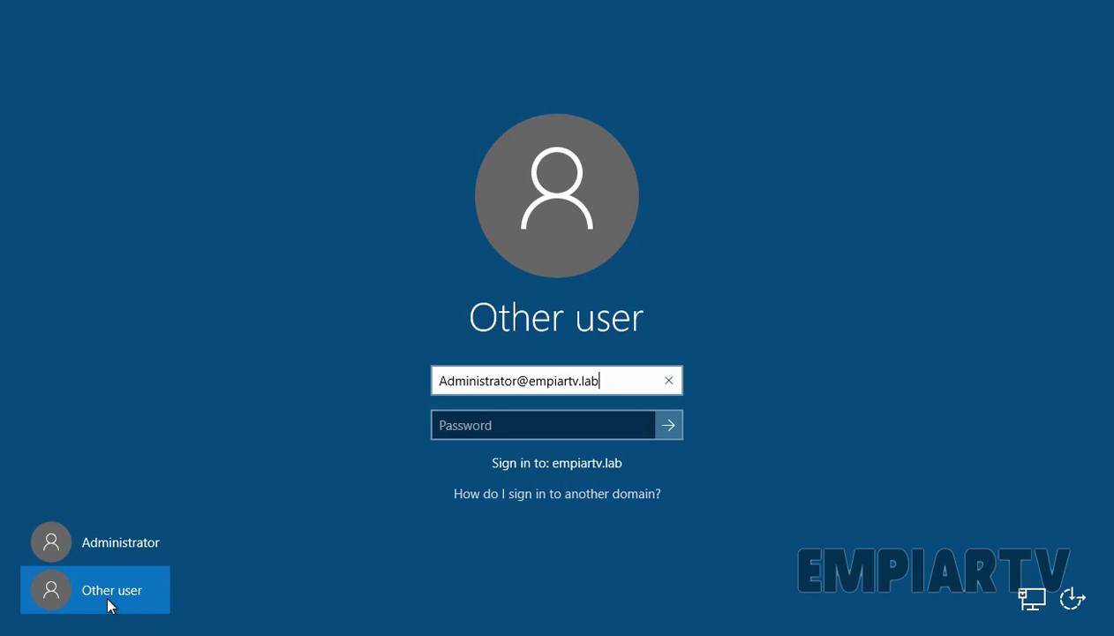
key(Tab)
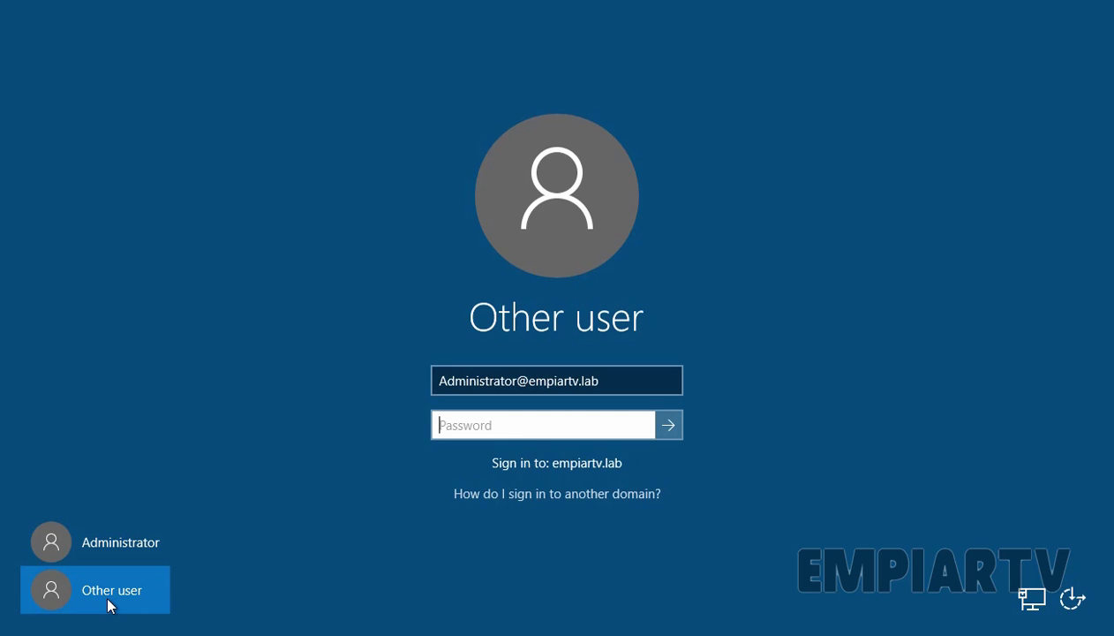
text(P@ssw0rd)
key(Return)
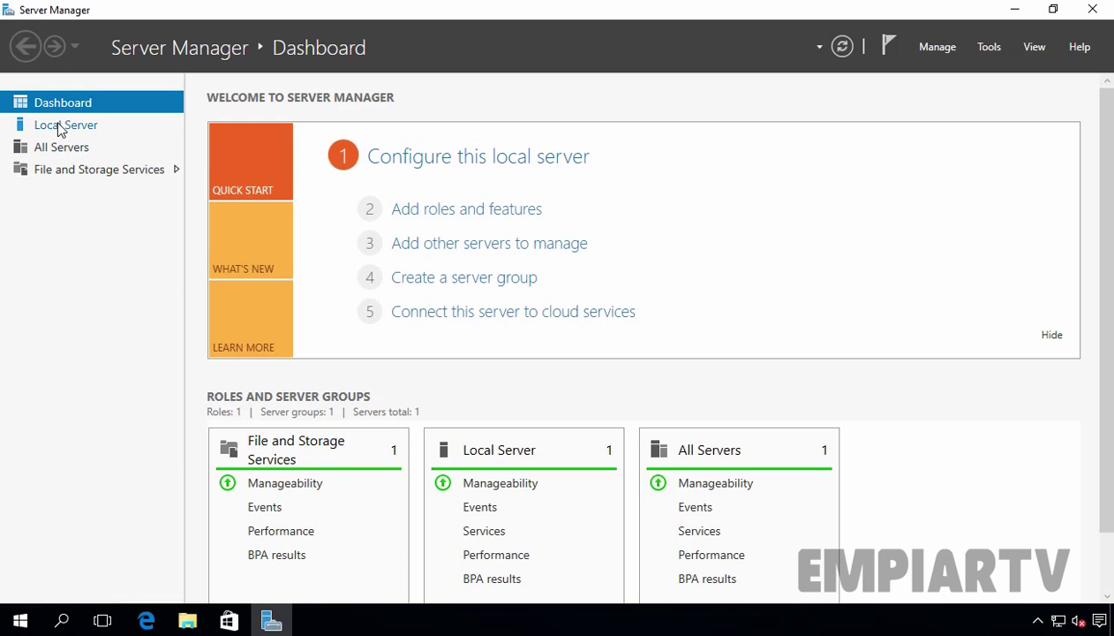
Switch to the Local Server page to check LAB-SRV01's domain and Ethernet address
click(61, 130)
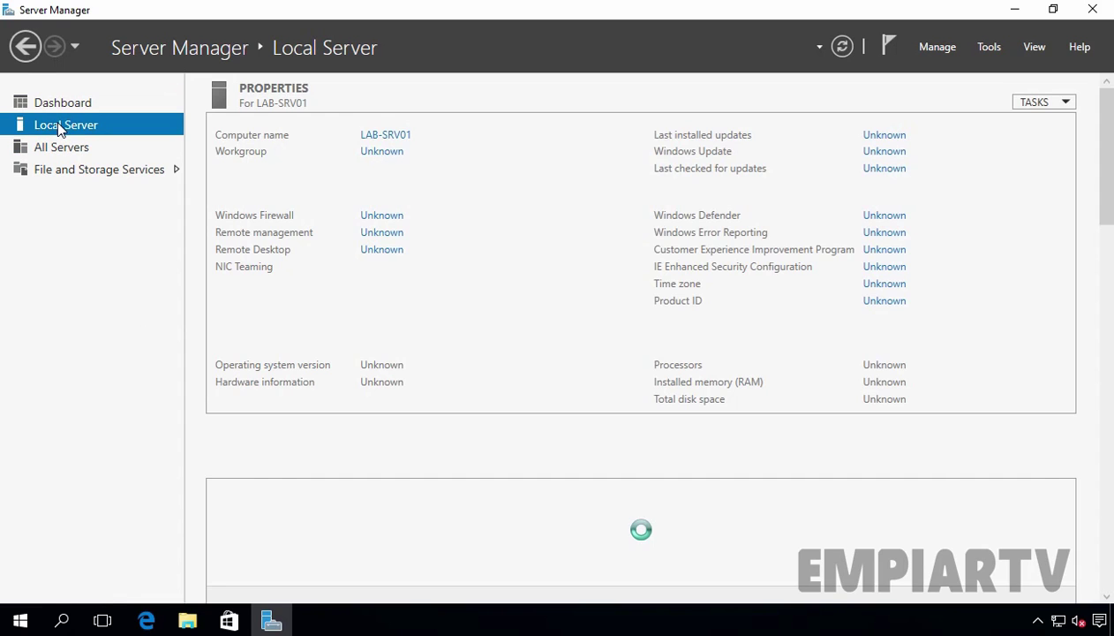